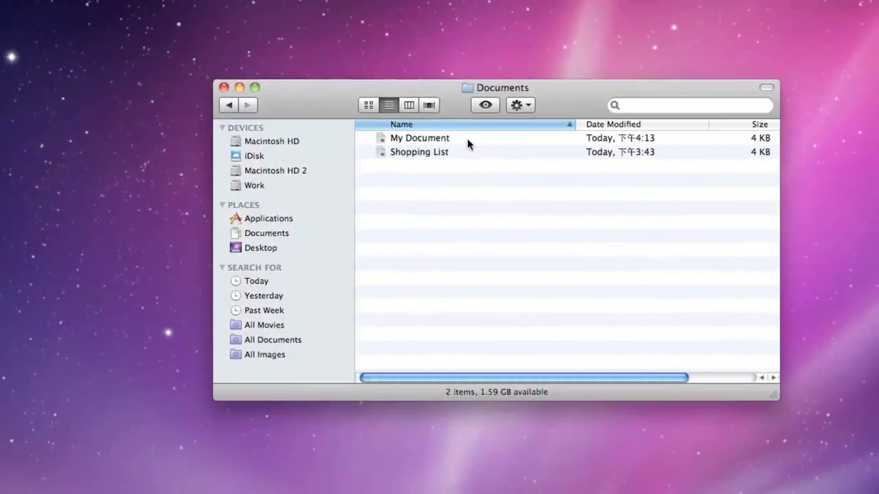
Open My Document to read its text, then close the document window.
{"action": "left_click", "coordinate": [498, 152]}
{"action": "double_click", "coordinate": [498, 152]}
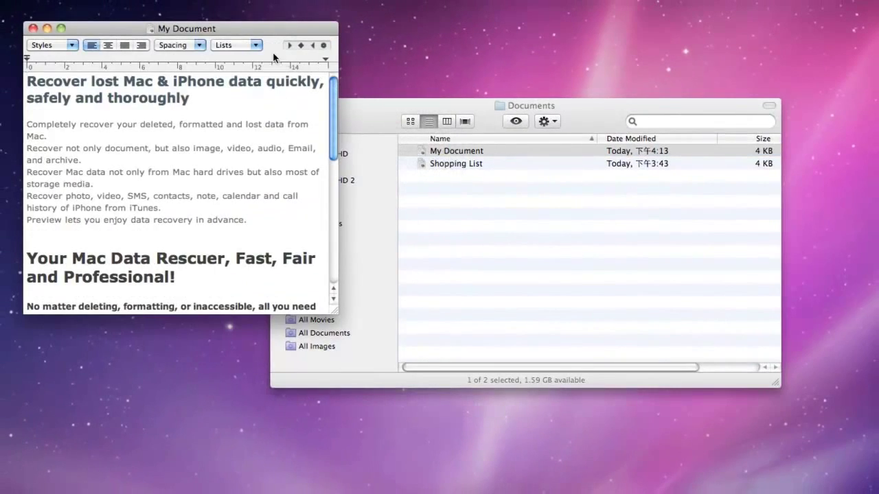
{"action": "left_click_drag", "start_coordinate": [246, 29], "coordinate": [654, 194]}
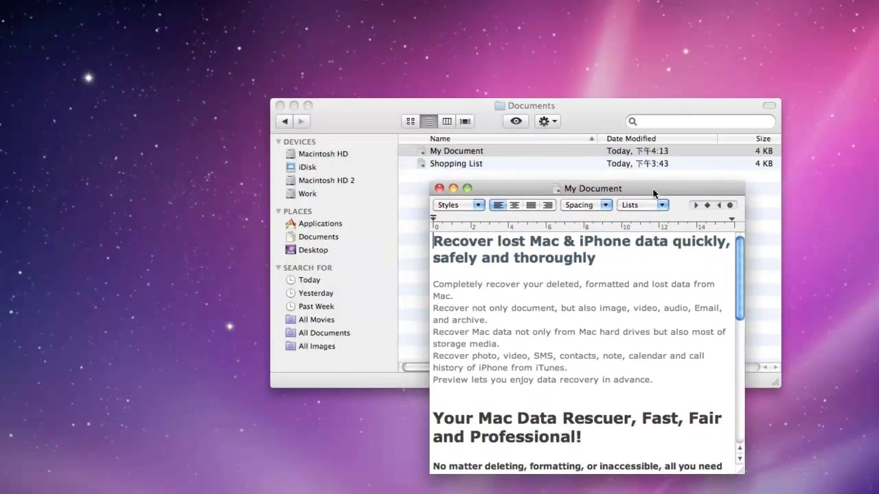
{"action": "left_click", "coordinate": [439, 188]}
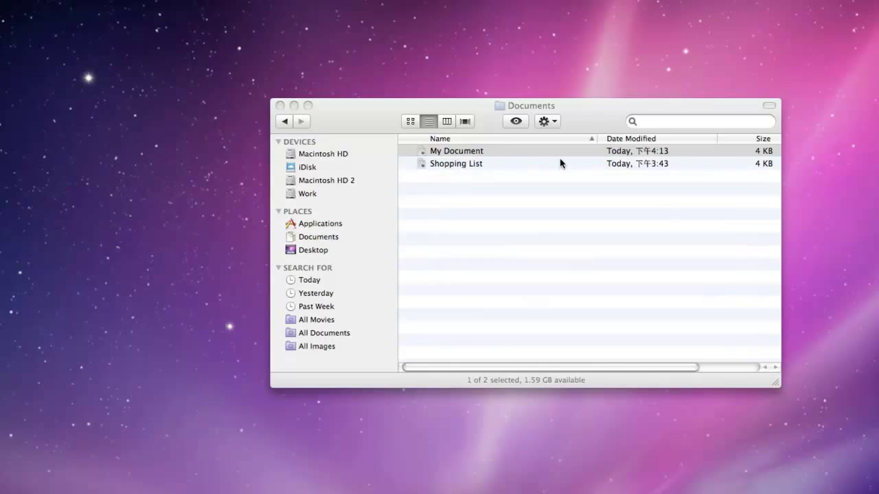
Move My Document to the Trash, permanently empty the Trash, and close Documents.
{"action": "right_click", "coordinate": [540, 154]}
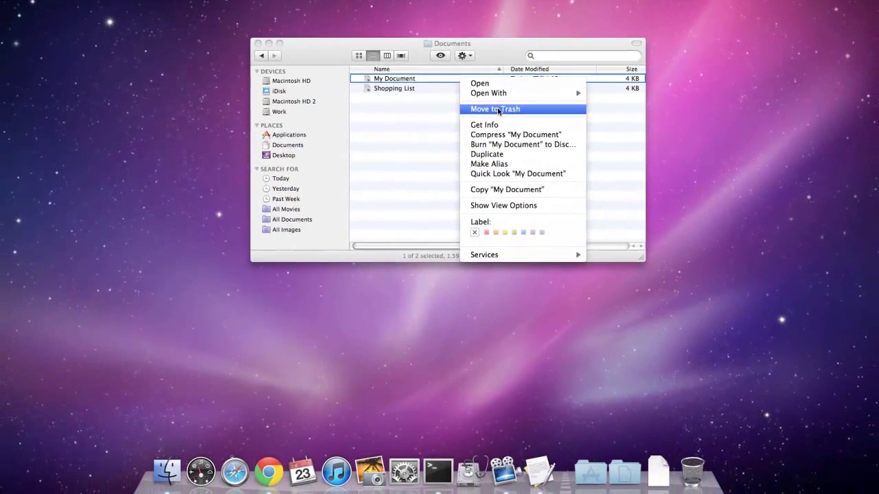
{"action": "left_click", "coordinate": [500, 110]}
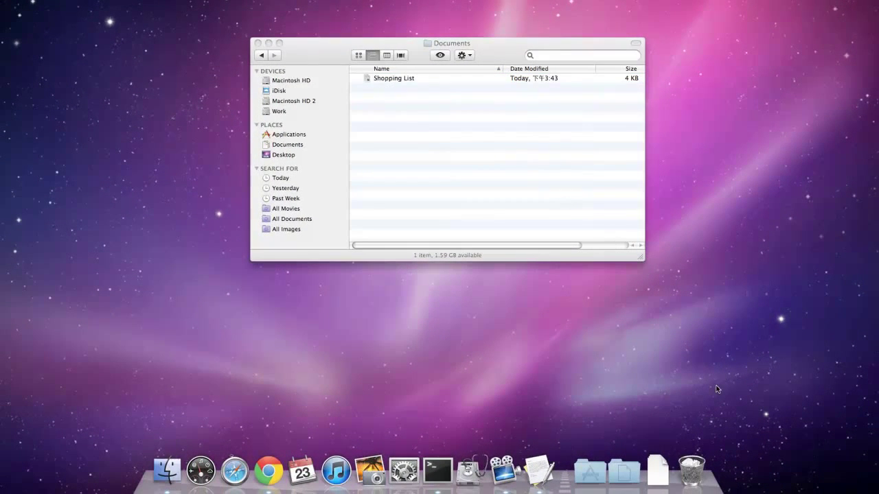
{"action": "right_click", "coordinate": [695, 460]}
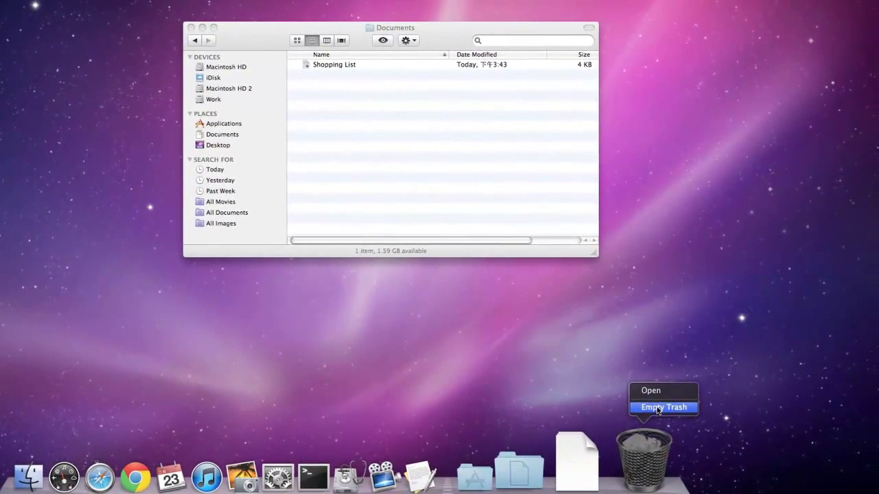
{"action": "left_click", "coordinate": [657, 408]}
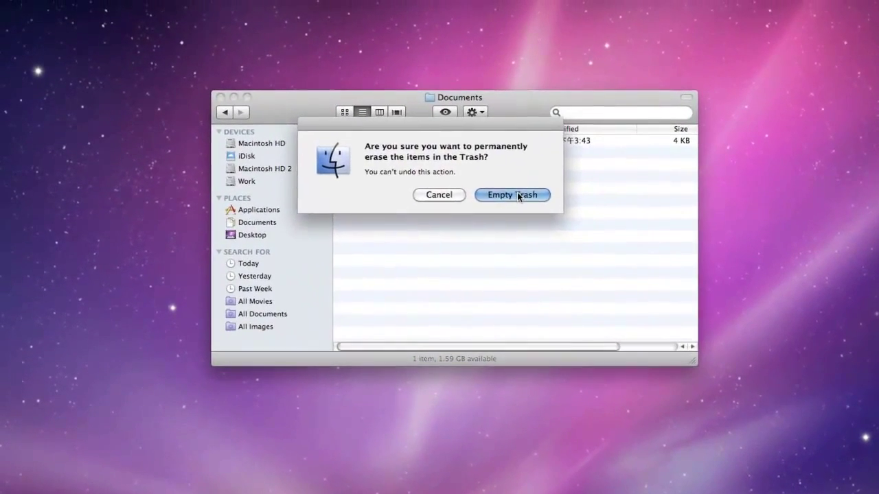
{"action": "left_click", "coordinate": [519, 195]}
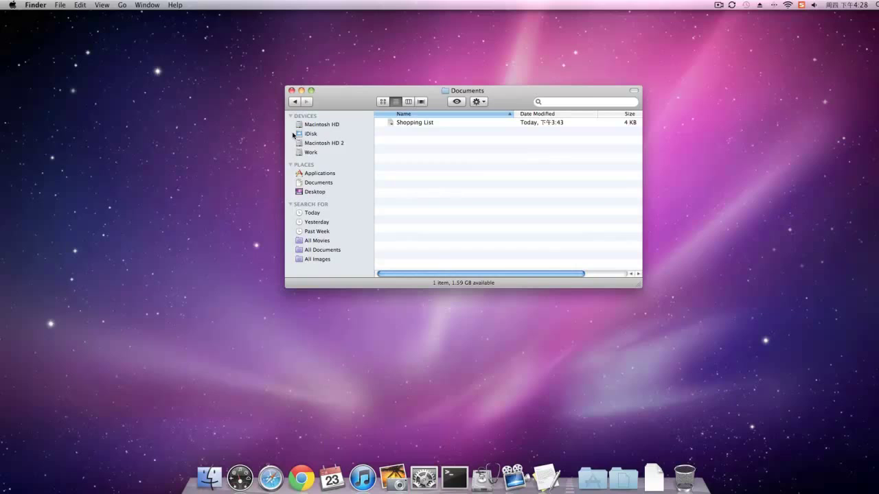
{"action": "left_click", "coordinate": [291, 91]}
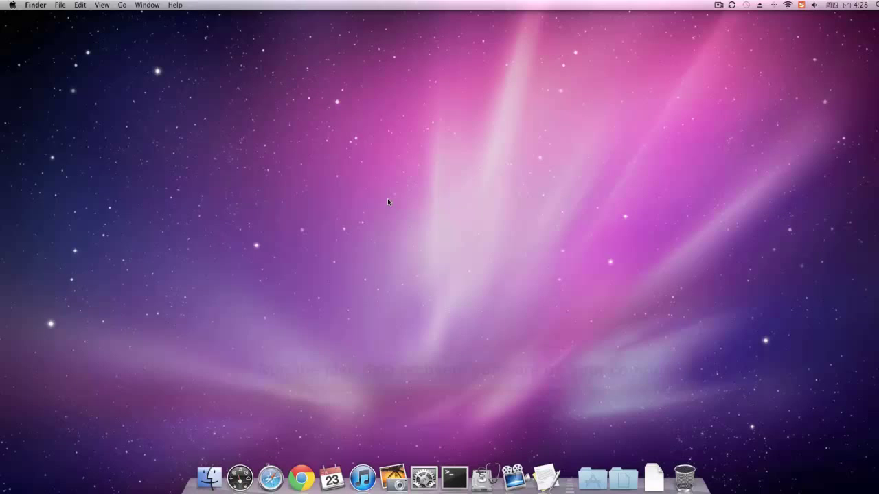
Launch Wondershare Data Recovery and run a Lost File Recovery scan of the Work drive.
{"action": "left_click", "coordinate": [598, 471]}
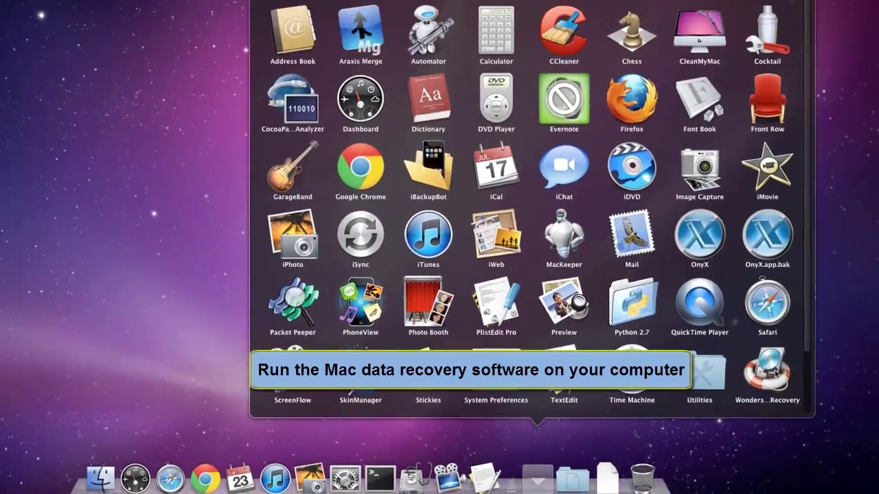
{"action": "left_click", "coordinate": [776, 374]}
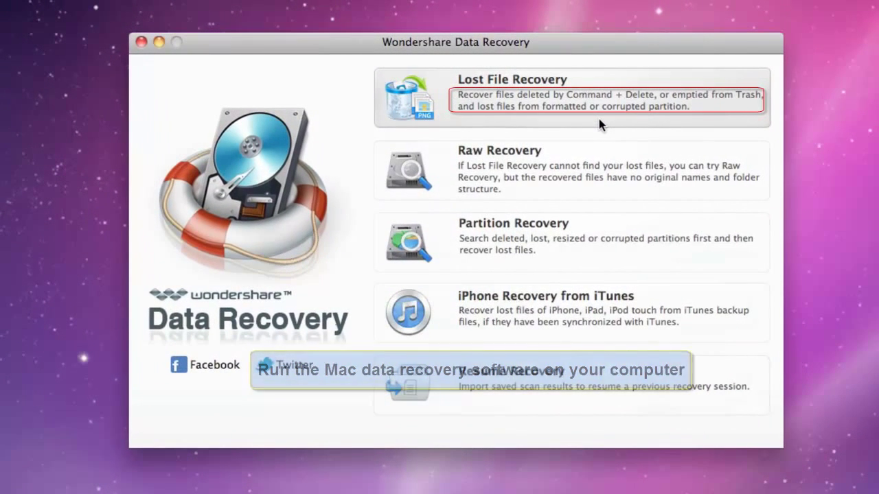
{"action": "left_click", "coordinate": [600, 124]}
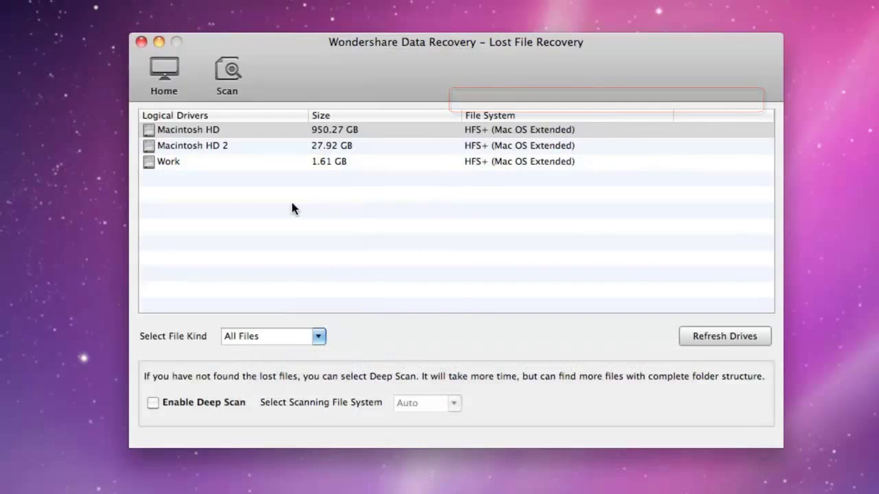
{"action": "left_click", "coordinate": [240, 164]}
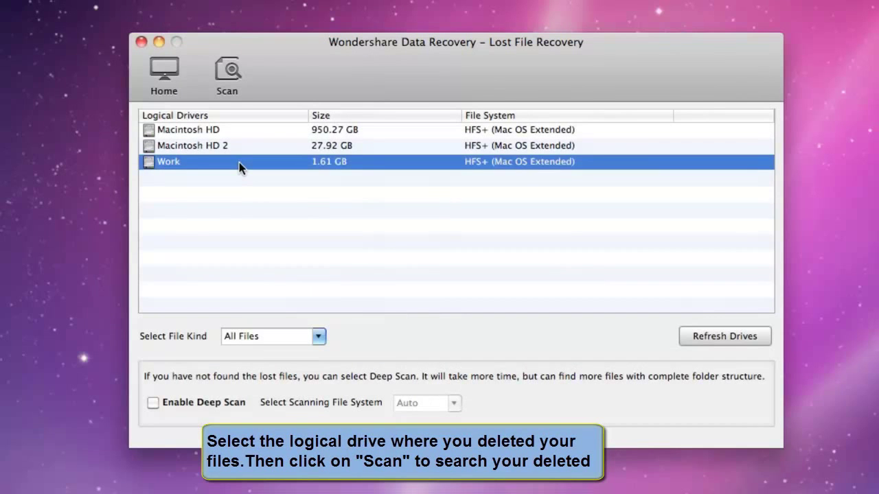
{"action": "left_click", "coordinate": [239, 89]}
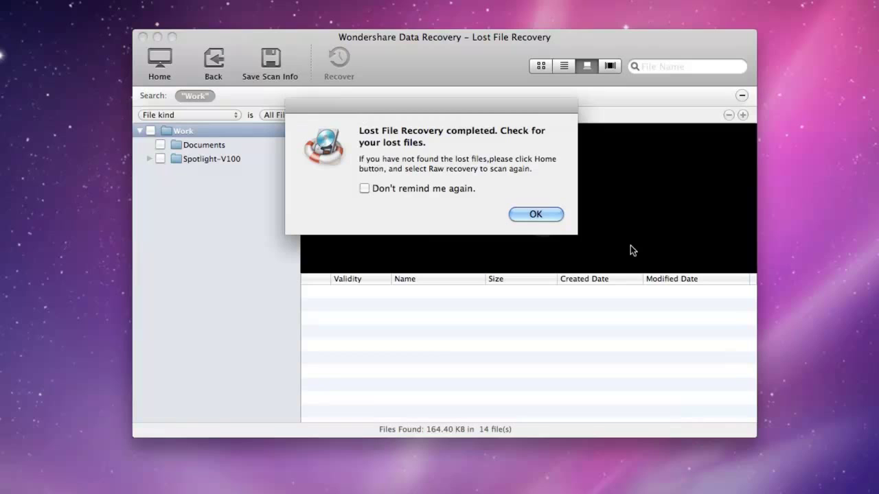
Preview My Document.rtf from the found Documents folder and tick it for recovery.
{"action": "left_click", "coordinate": [533, 215]}
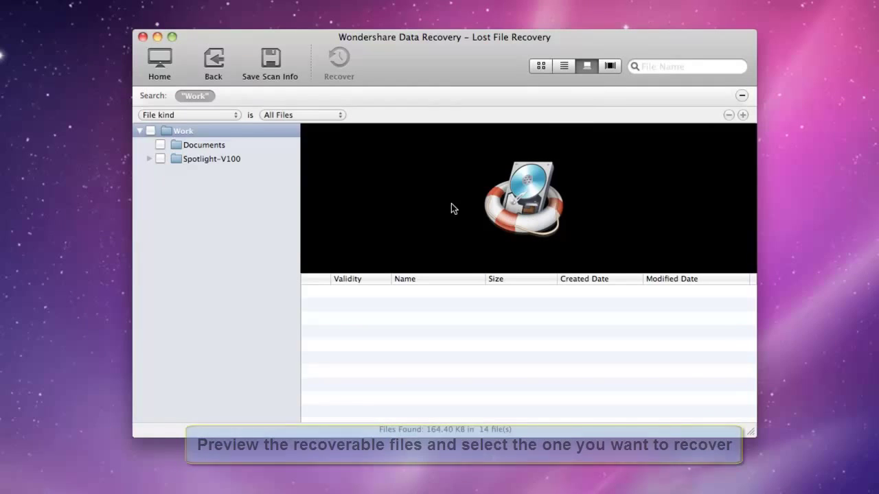
{"action": "left_click", "coordinate": [187, 145]}
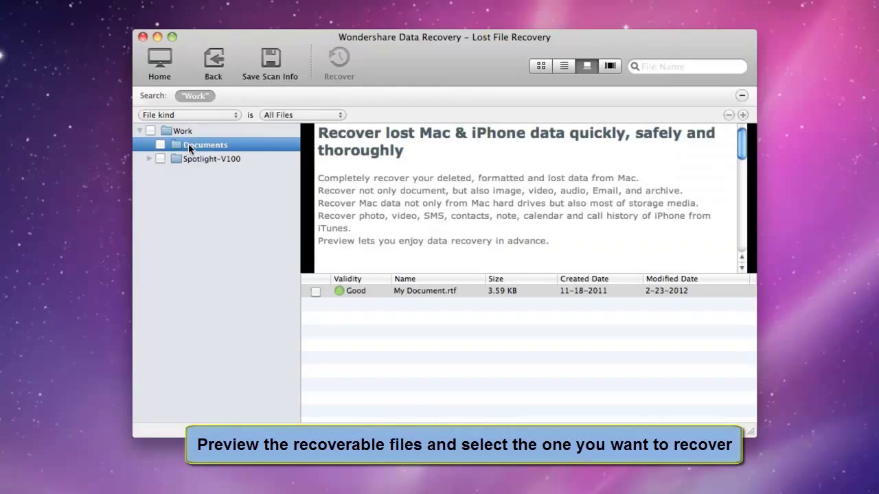
{"action": "left_click", "coordinate": [415, 291]}
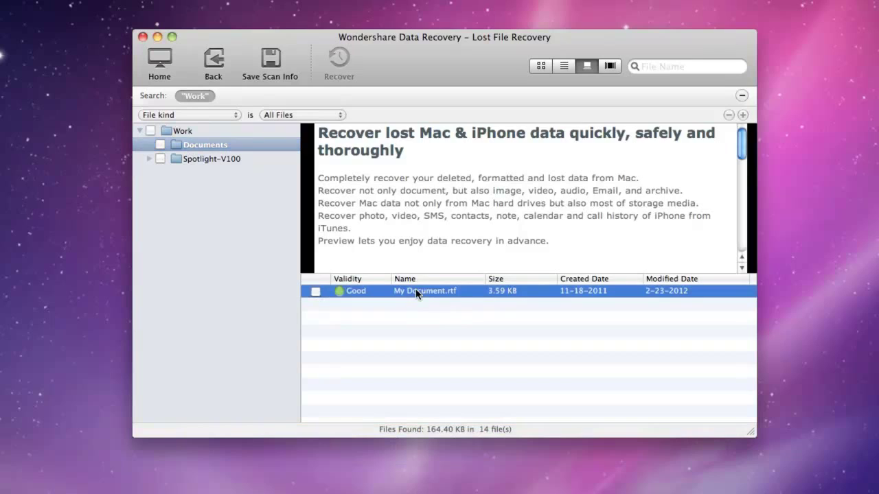
{"action": "left_click", "coordinate": [316, 292]}
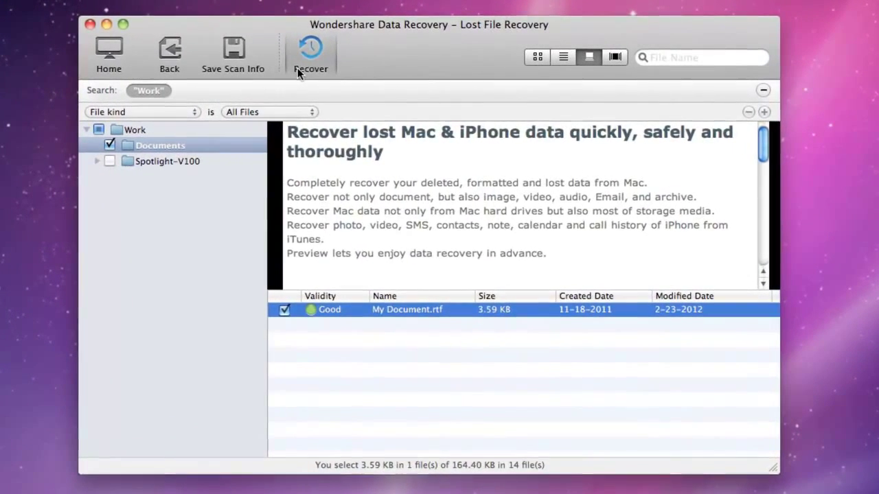
Recover the ticked My Document.rtf, saving it to Macintosh HD.
{"action": "left_click", "coordinate": [297, 68]}
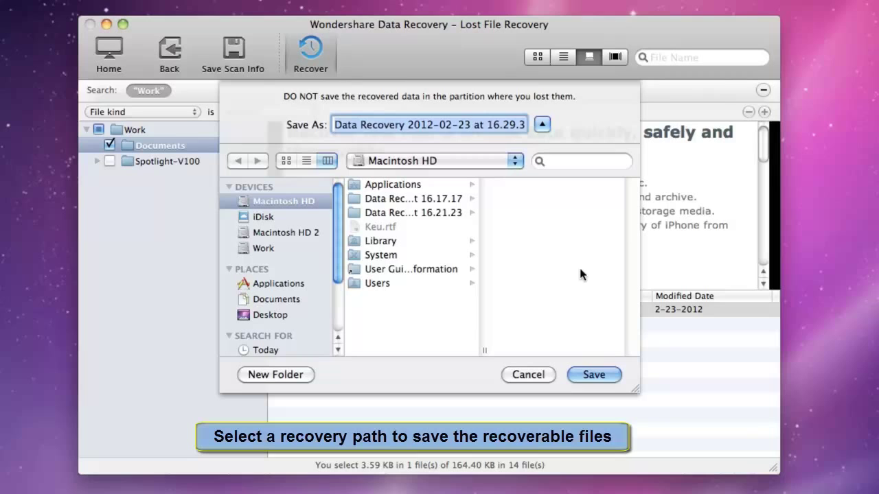
{"action": "left_click", "coordinate": [593, 375]}
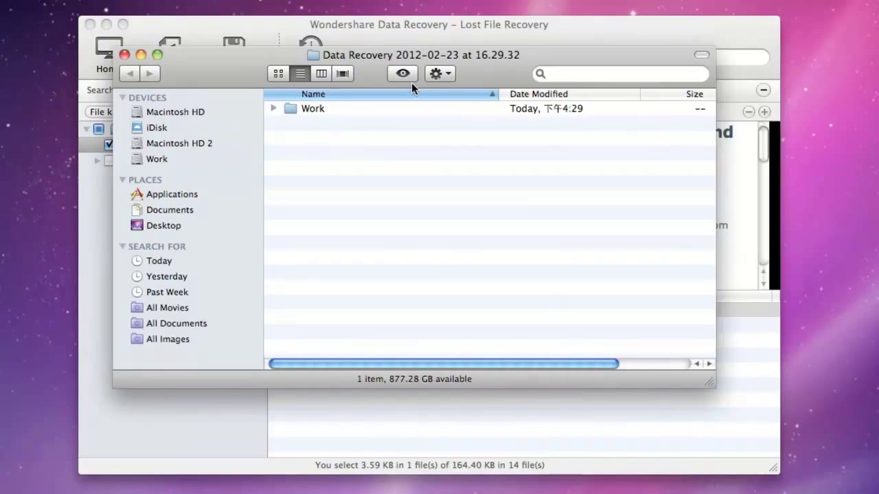
Open the recovered Work > Documents > My Document.rtf in TextEdit and move it aside.
{"action": "double_click", "coordinate": [397, 111]}
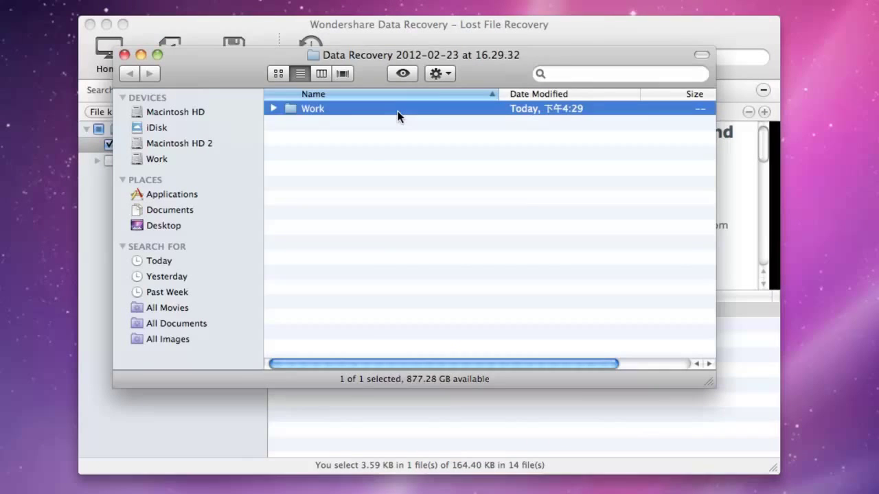
{"action": "left_click", "coordinate": [397, 109]}
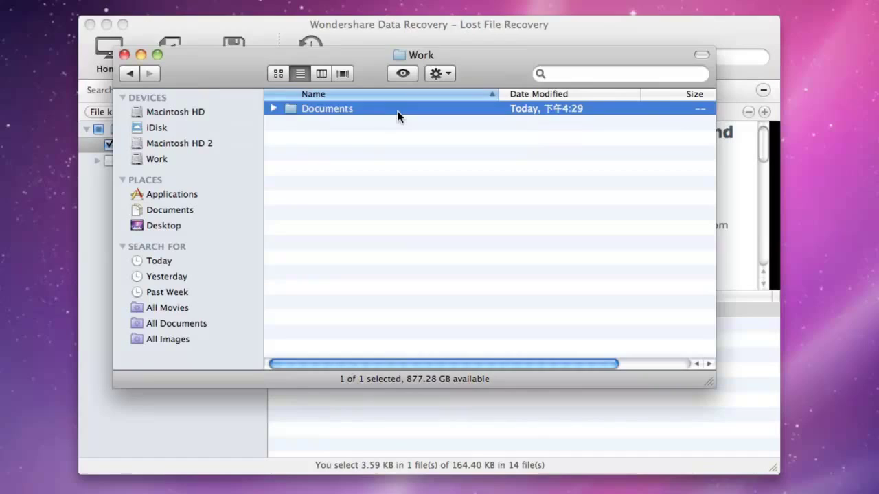
{"action": "double_click", "coordinate": [397, 110]}
{"action": "double_click", "coordinate": [397, 110]}
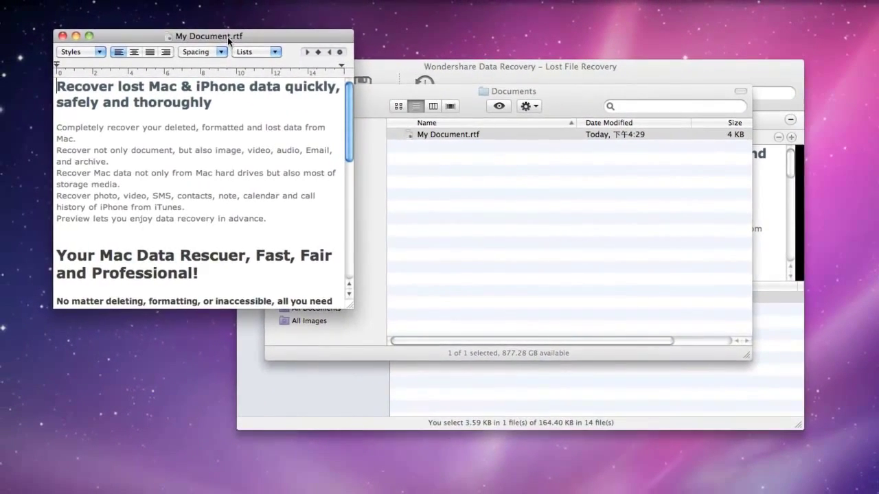
{"action": "mouse_move", "coordinate": [229, 41]}
{"action": "left_mouse_down"}
{"action": "mouse_move", "coordinate": [603, 165]}
{"action": "mouse_move", "coordinate": [599, 156]}
{"action": "left_mouse_up"}
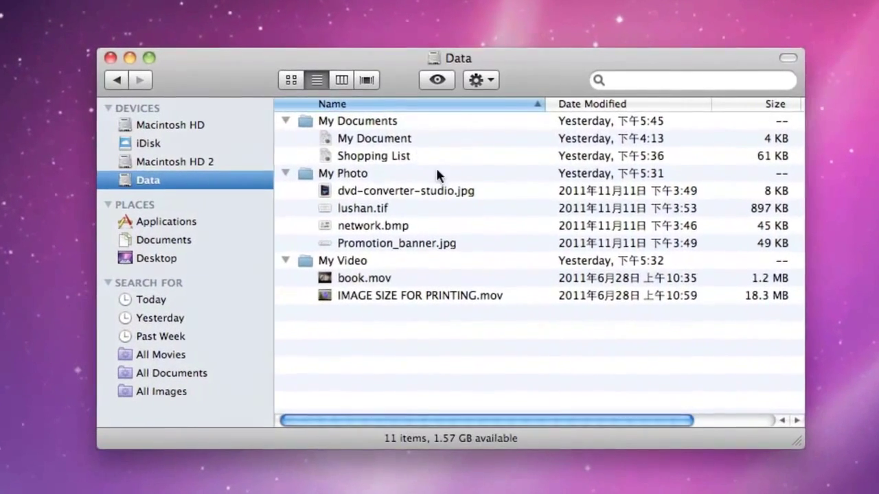
Move all 11 items on the Data drive to the Trash.
{"action": "key", "text": "super+a"}
{"action": "right_click", "coordinate": [526, 148]}
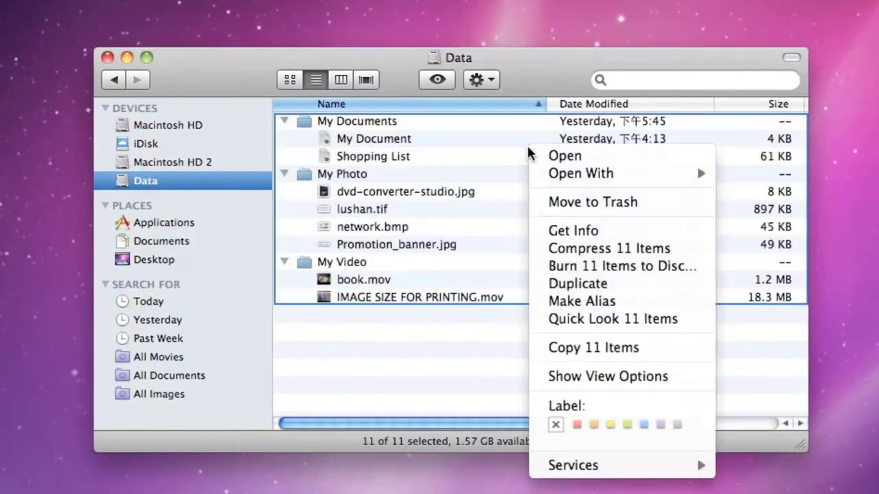
{"action": "left_click", "coordinate": [602, 202]}
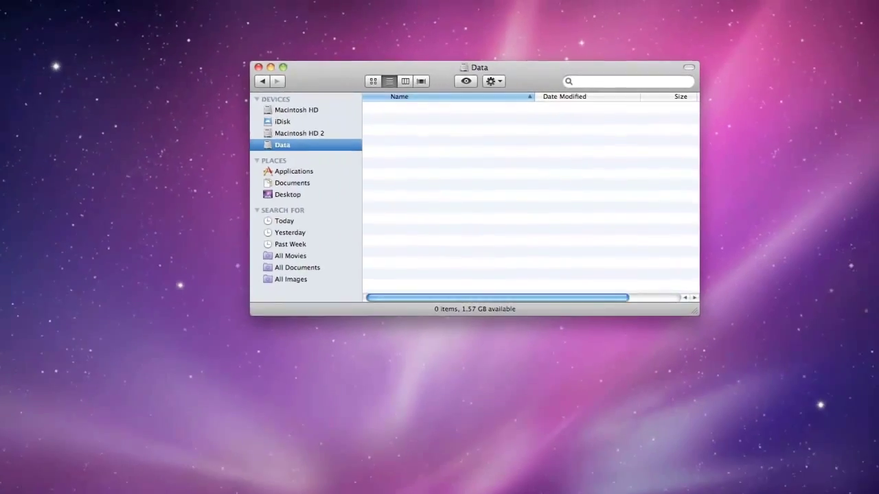
Permanently empty the Trash and close the Data drive window.
{"action": "right_click", "coordinate": [670, 438]}
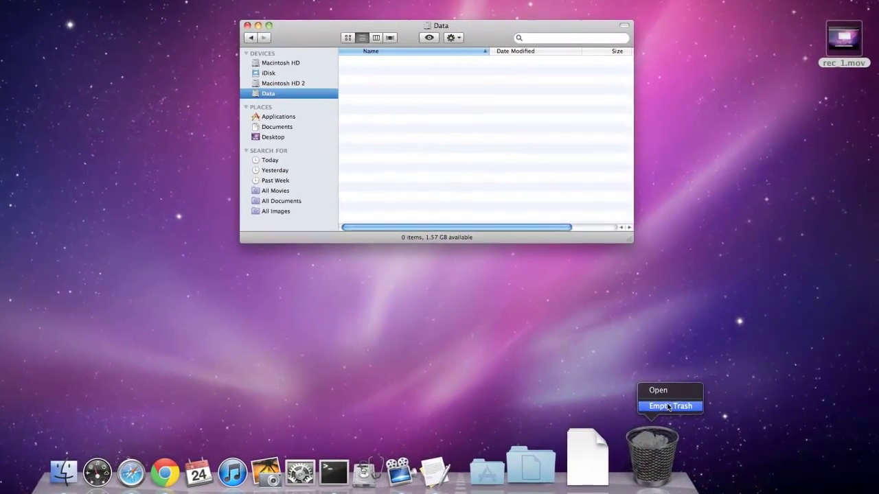
{"action": "left_click", "coordinate": [658, 405]}
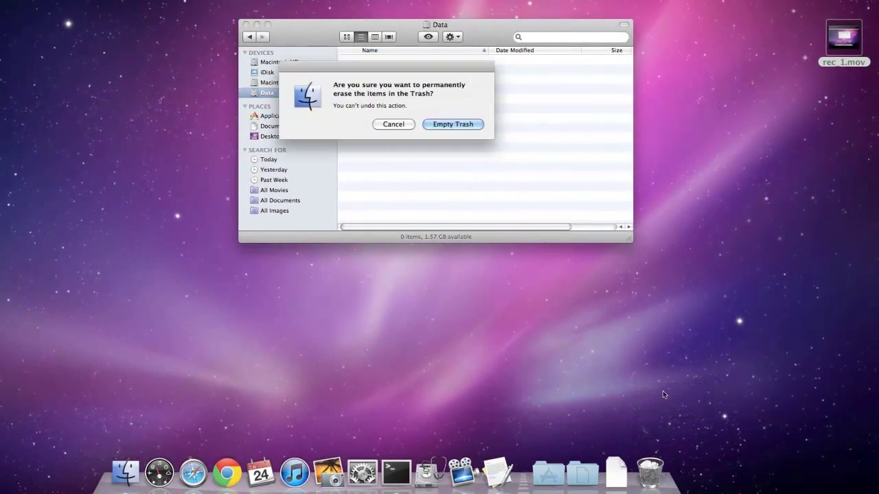
{"action": "left_click", "coordinate": [454, 125]}
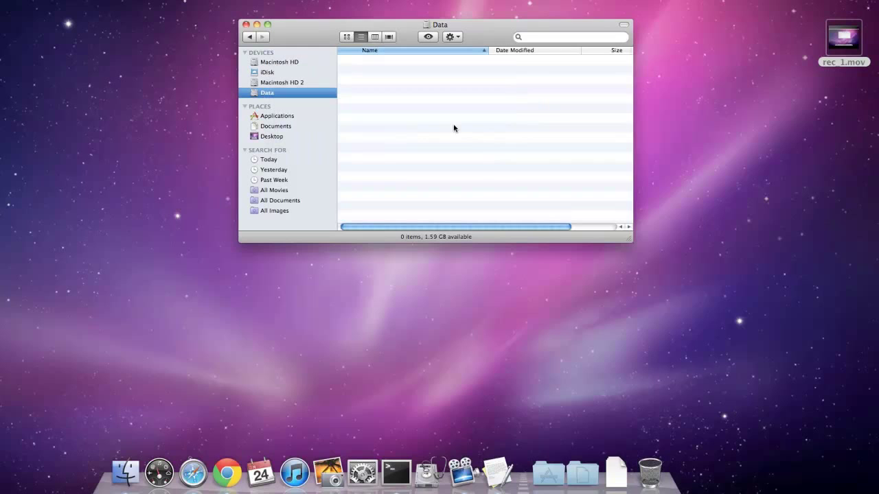
{"action": "left_click", "coordinate": [246, 24]}
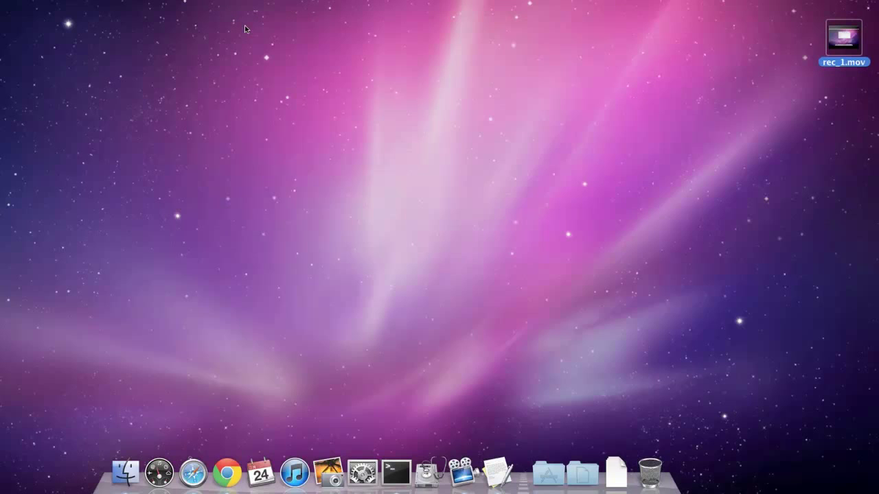
Relaunch Data Recovery, dismiss the registration warning, and choose Lost File Recovery.
{"action": "left_click", "coordinate": [547, 471]}
{"action": "left_click", "coordinate": [758, 373]}
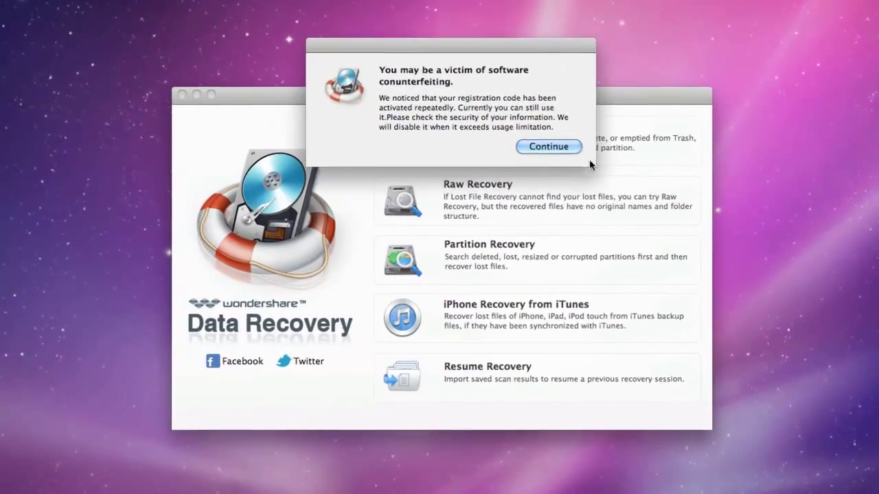
{"action": "left_click", "coordinate": [549, 142]}
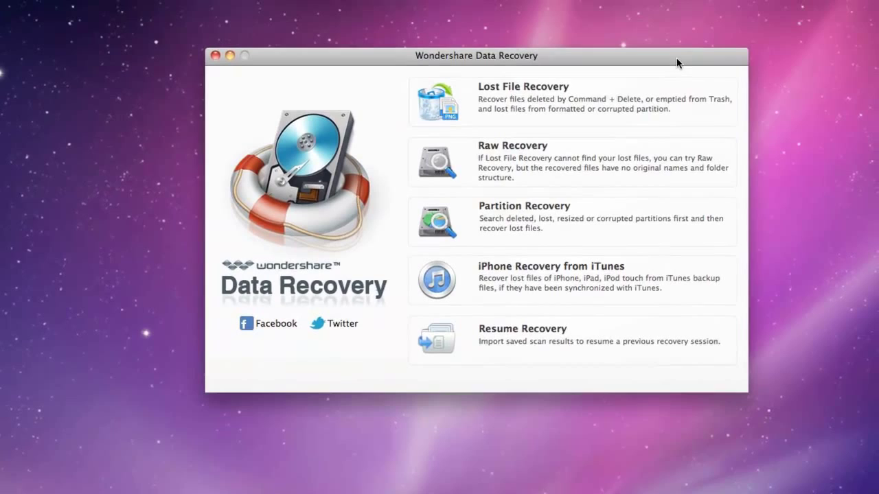
{"action": "left_click", "coordinate": [642, 76]}
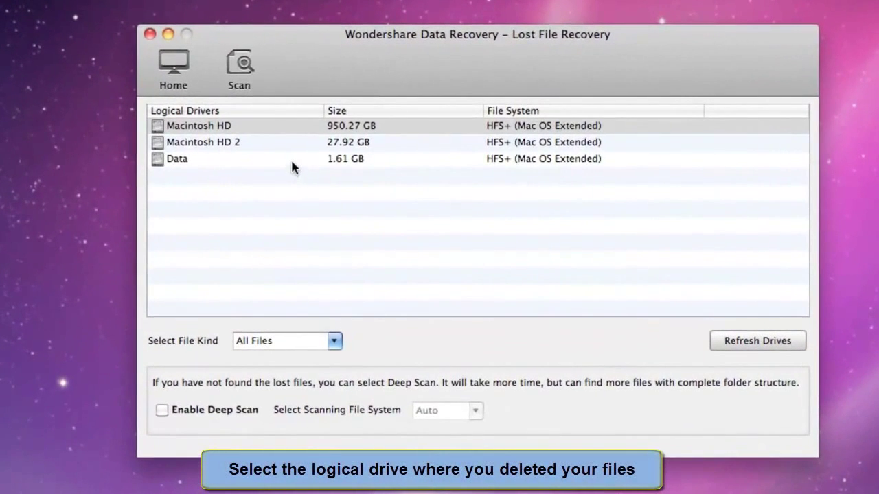
Scan the Data drive with the file kind limited to Image.
{"action": "left_click", "coordinate": [290, 161]}
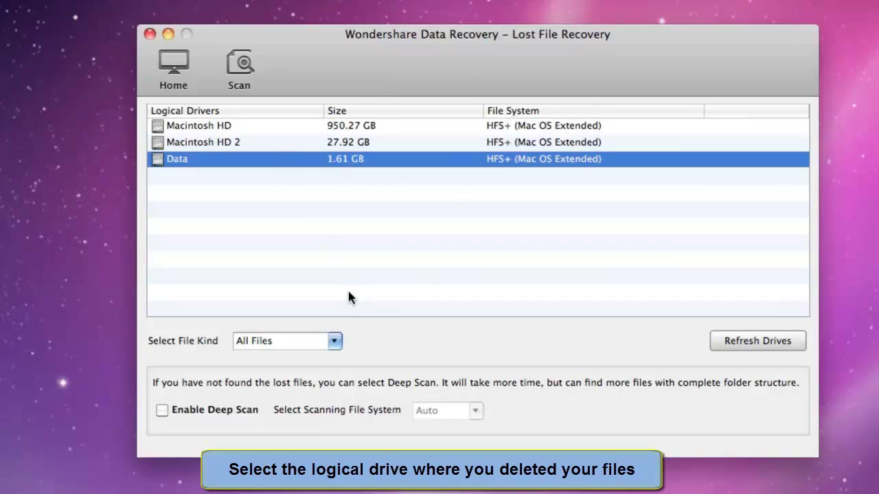
{"action": "left_click", "coordinate": [334, 341]}
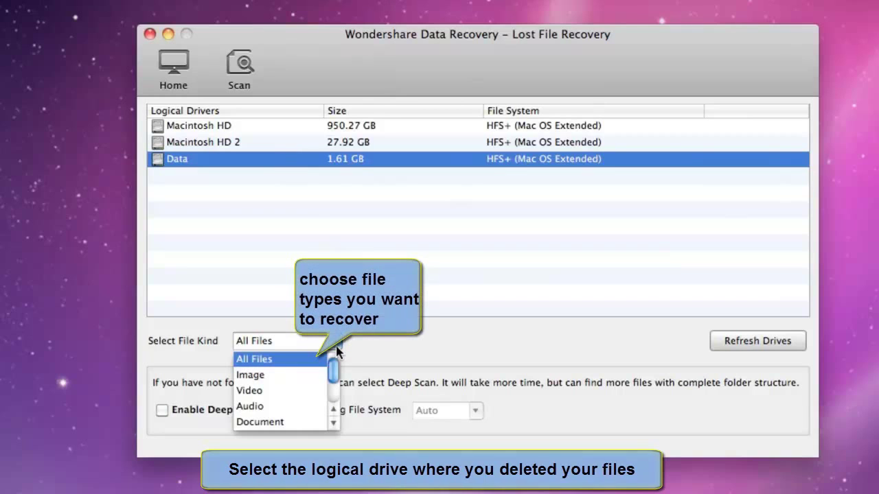
{"action": "left_click", "coordinate": [269, 375]}
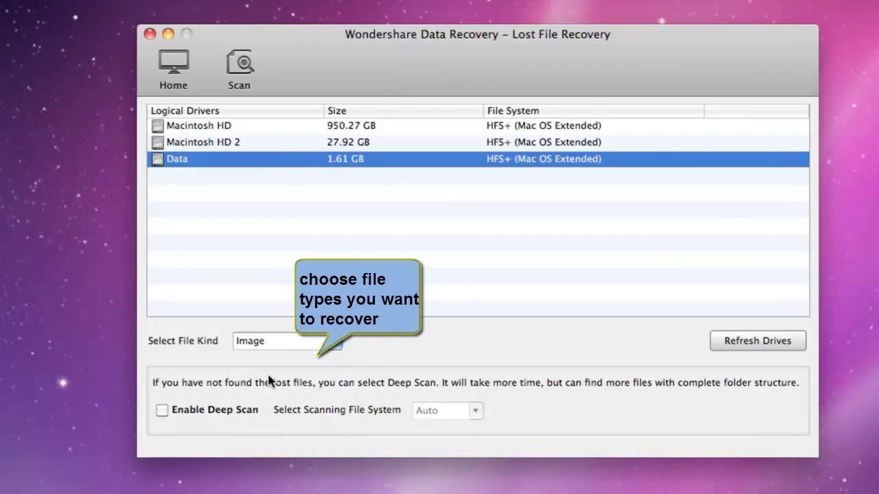
{"action": "left_click", "coordinate": [245, 76]}
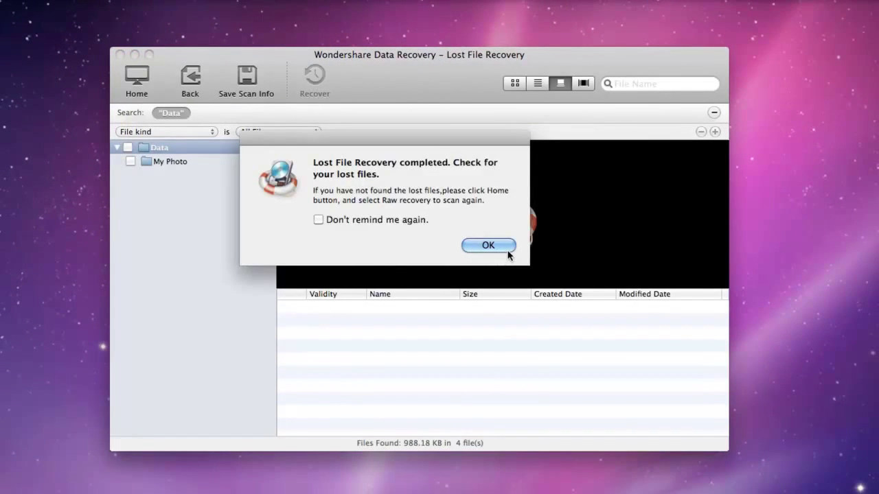
Preview network.bmp and Promotion_banner.jpg in My Photo, then leave the results.
{"action": "left_click", "coordinate": [506, 247]}
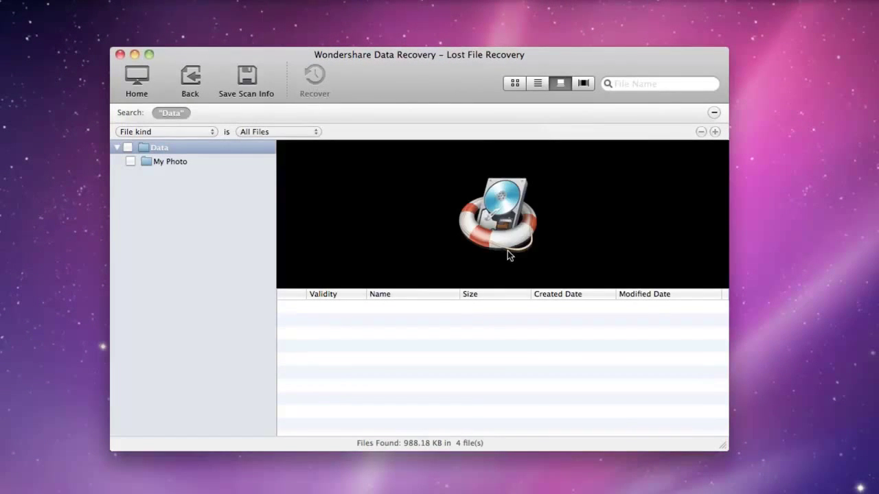
{"action": "left_click", "coordinate": [177, 162]}
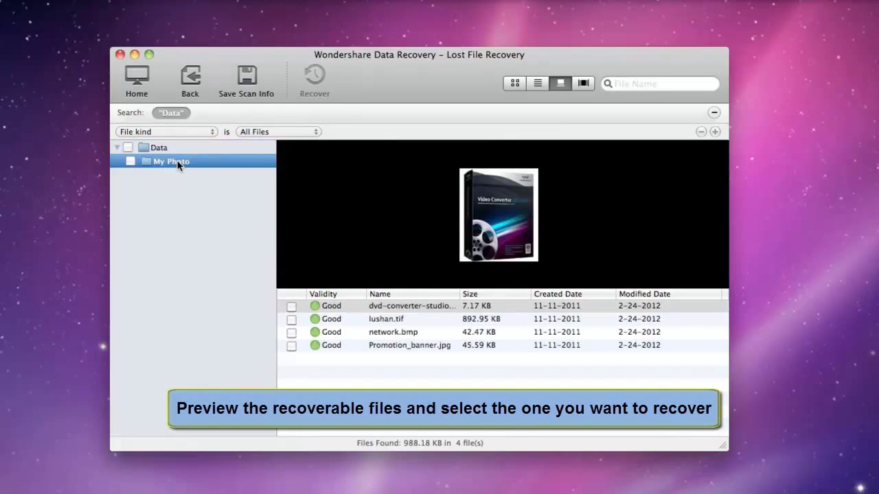
{"action": "left_click", "coordinate": [432, 333]}
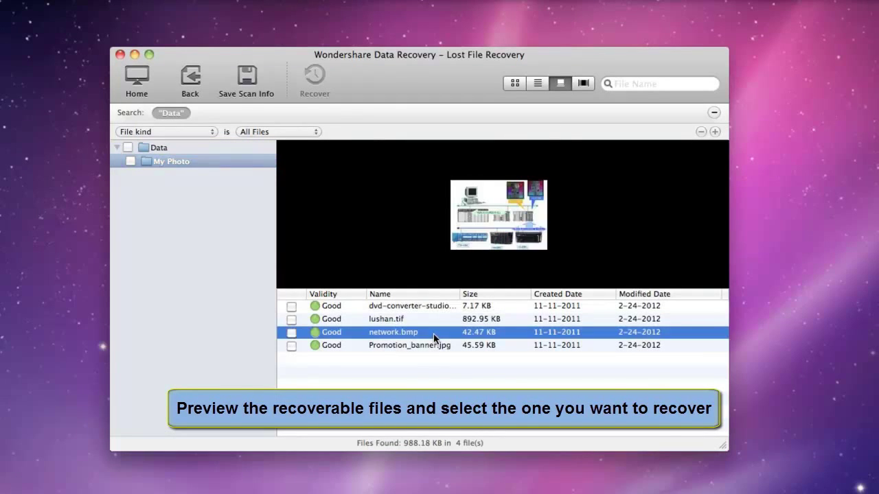
{"action": "left_click", "coordinate": [440, 346]}
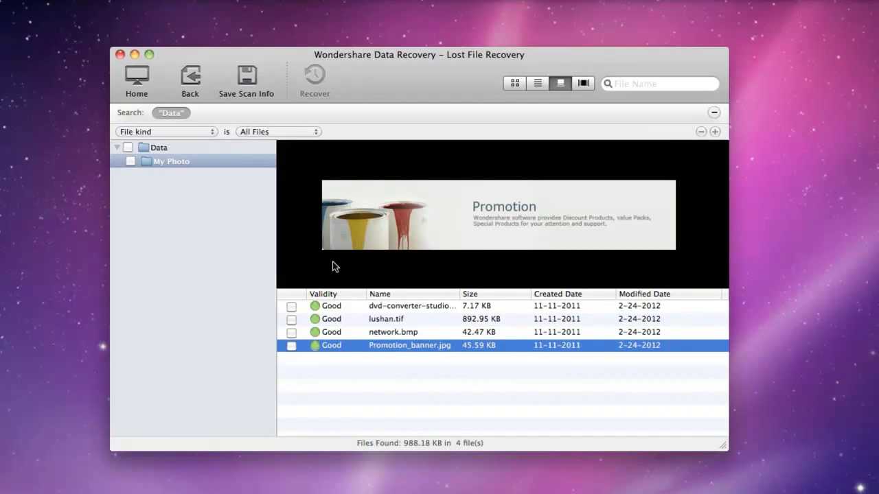
{"action": "left_click", "coordinate": [185, 99]}
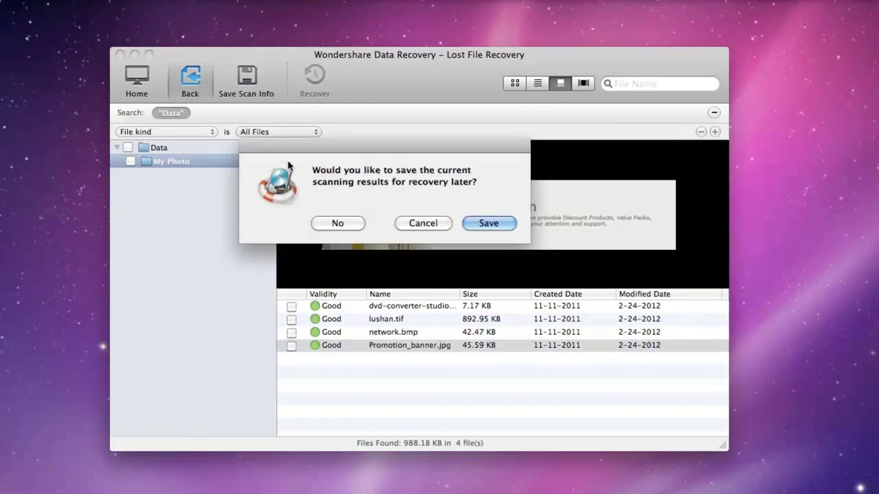
Decline saving the earlier results and rescan the Data drive, finding 22 files.
{"action": "left_click", "coordinate": [337, 224]}
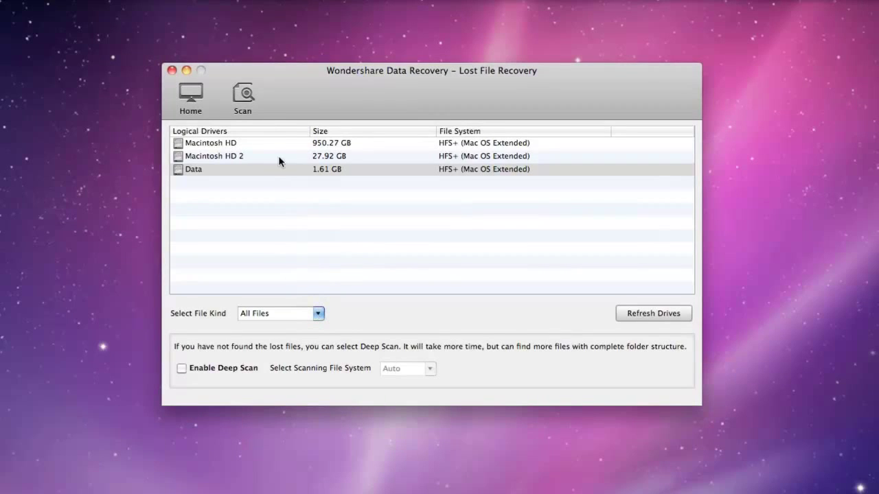
{"action": "left_click", "coordinate": [255, 107]}
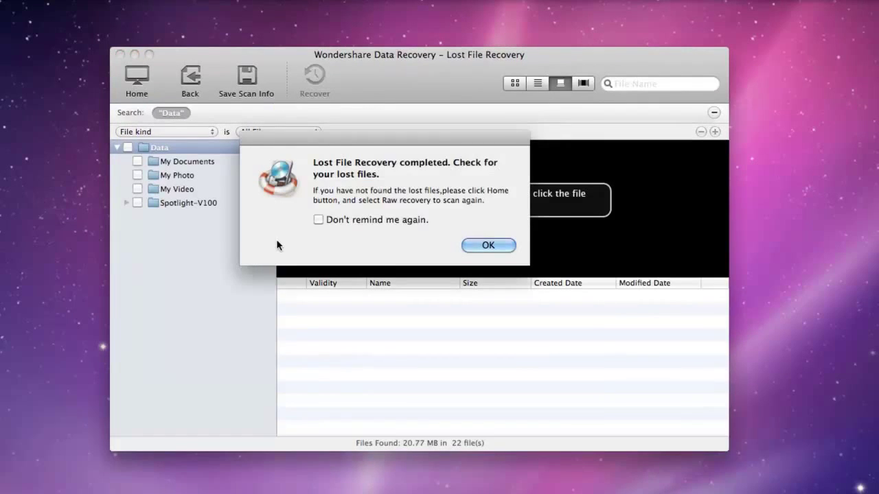
{"action": "left_click", "coordinate": [487, 246]}
Filter results to Document, preview Shopping List.rtf in My Documents, then leave the results.
{"action": "left_click", "coordinate": [275, 133]}
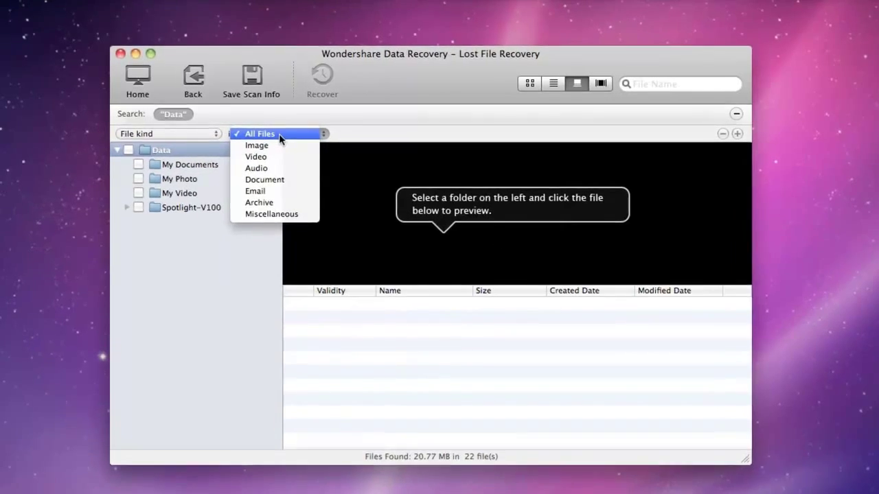
{"action": "left_click", "coordinate": [398, 242]}
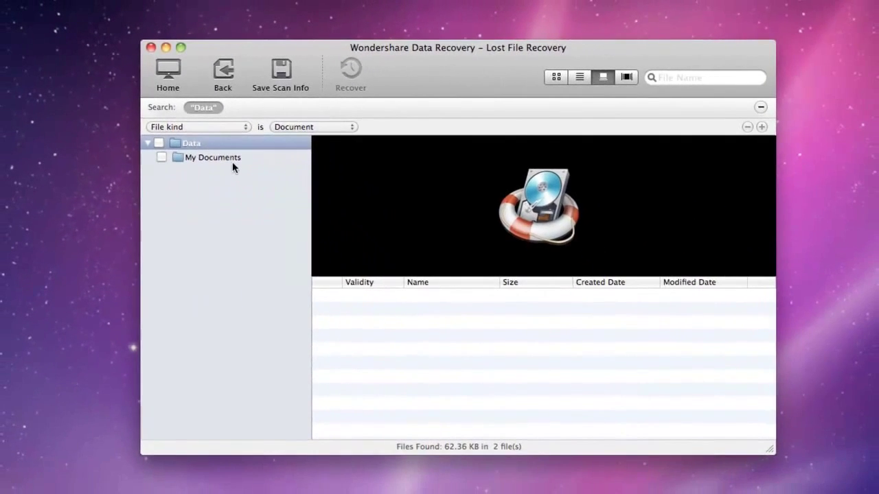
{"action": "left_click", "coordinate": [227, 158]}
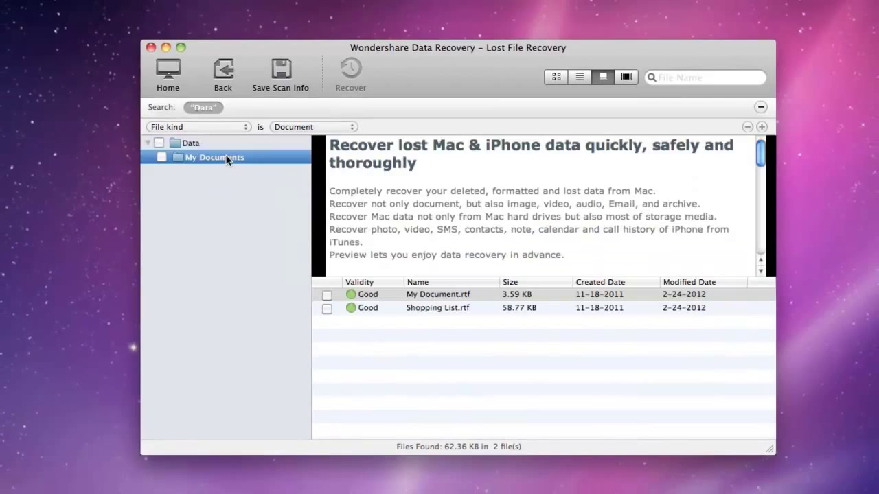
{"action": "left_click", "coordinate": [477, 308]}
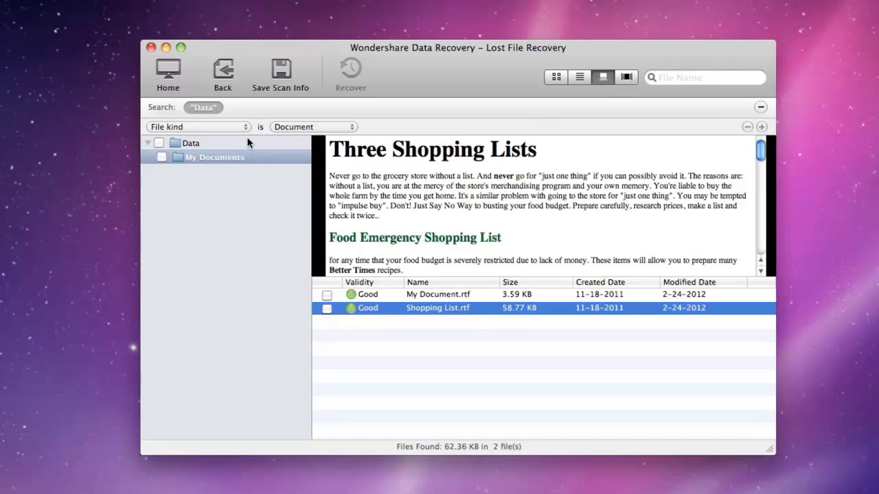
{"action": "left_click", "coordinate": [226, 79]}
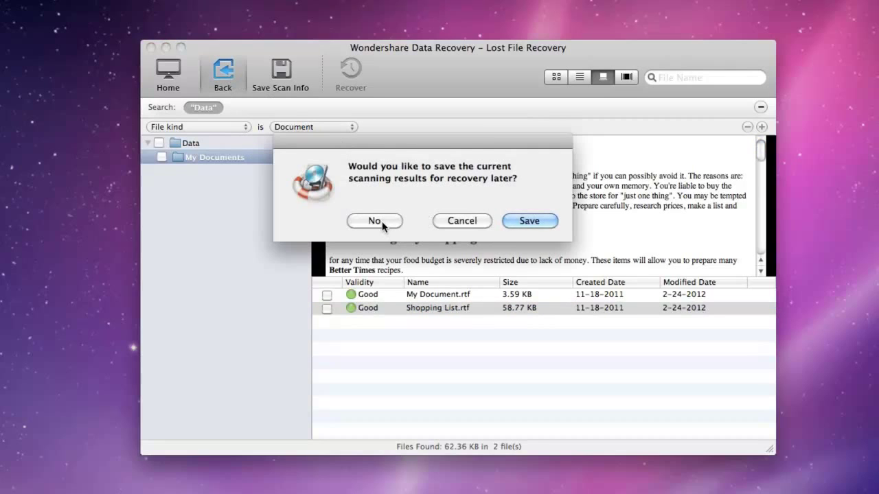
Discard the document results, rescan the Data drive for one file kind, and preview book.mov in My Video.
{"action": "left_click", "coordinate": [382, 221]}
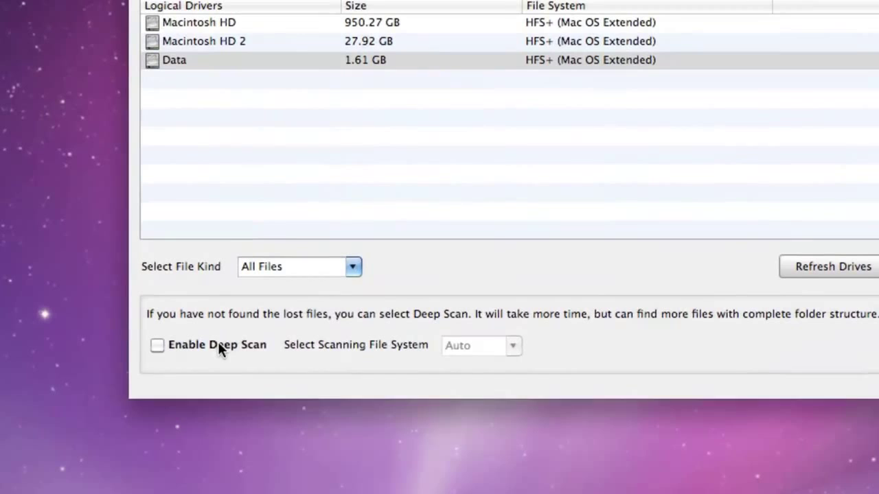
{"action": "left_click", "coordinate": [353, 299]}
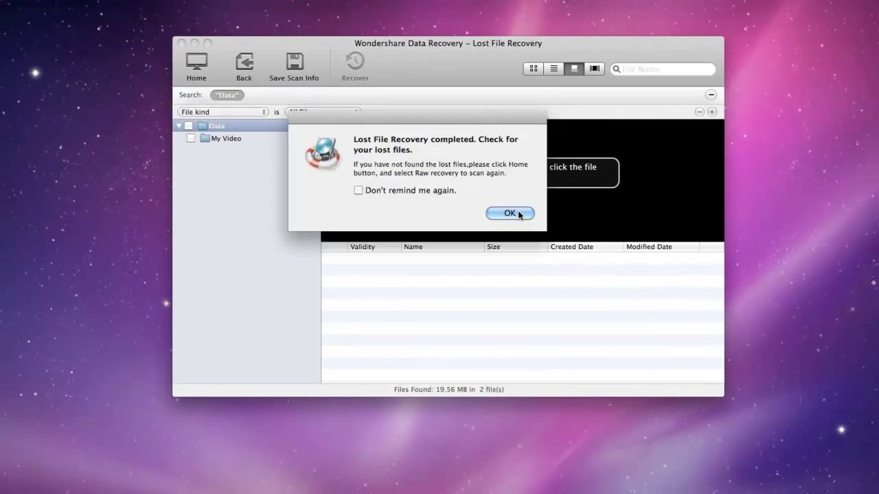
{"action": "left_click", "coordinate": [515, 214]}
{"action": "left_click", "coordinate": [240, 139]}
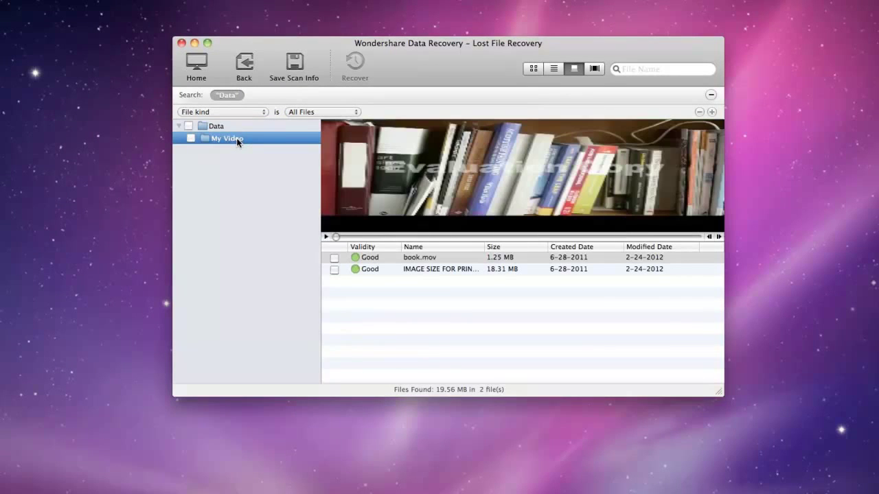
{"action": "left_click", "coordinate": [261, 113]}
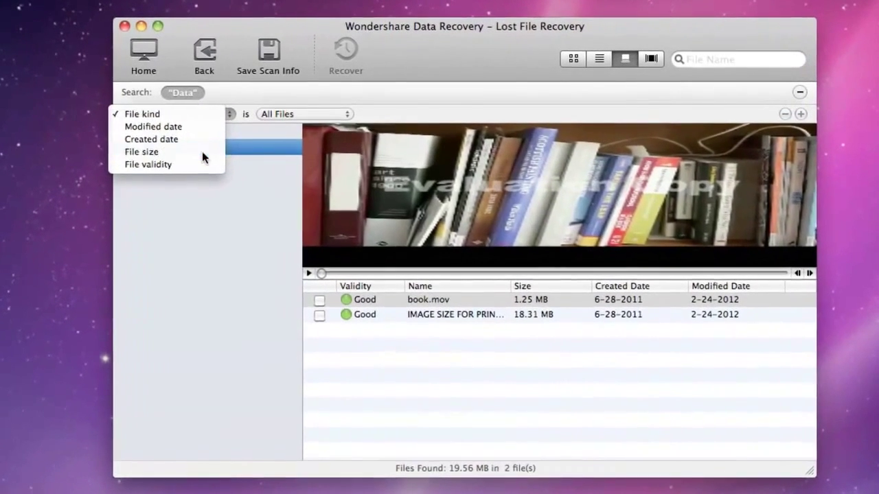
Set the results filter to File size 'is greater than', with MB as the unit.
{"action": "left_click", "coordinate": [242, 142]}
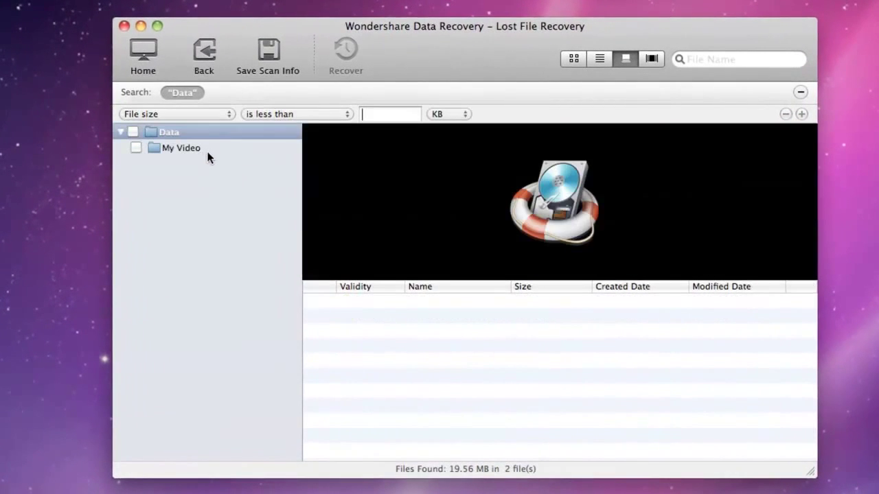
{"action": "left_click", "coordinate": [363, 113]}
{"action": "left_click", "coordinate": [272, 117]}
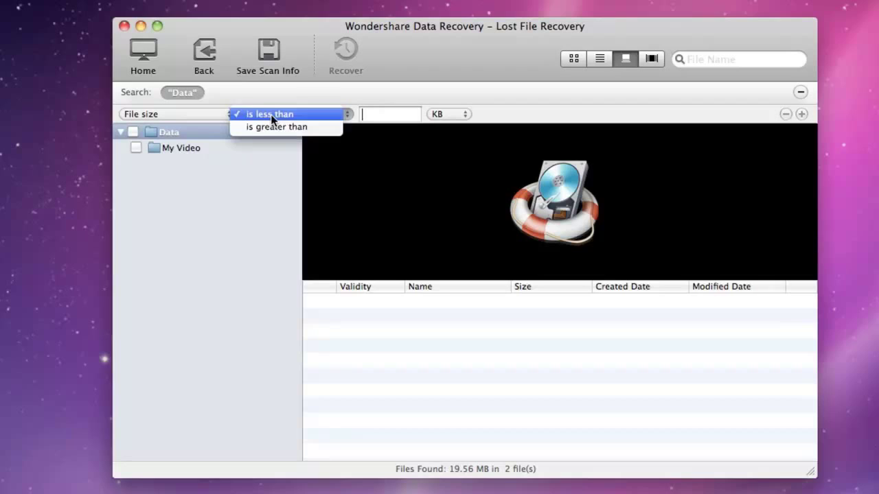
{"action": "left_click", "coordinate": [273, 127]}
{"action": "left_click", "coordinate": [448, 114]}
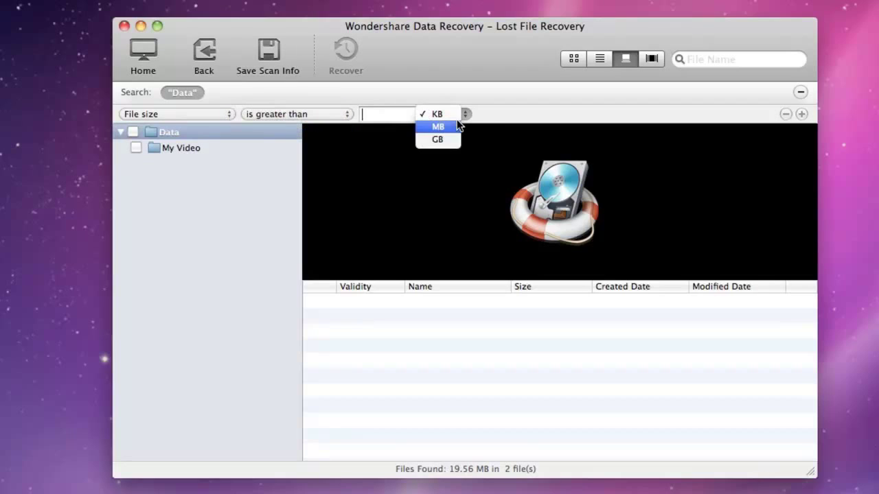
{"action": "left_click", "coordinate": [437, 125]}
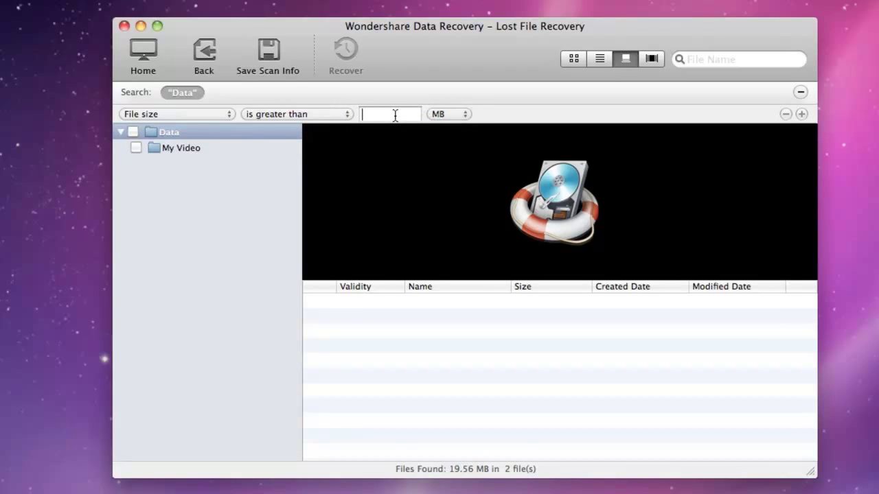